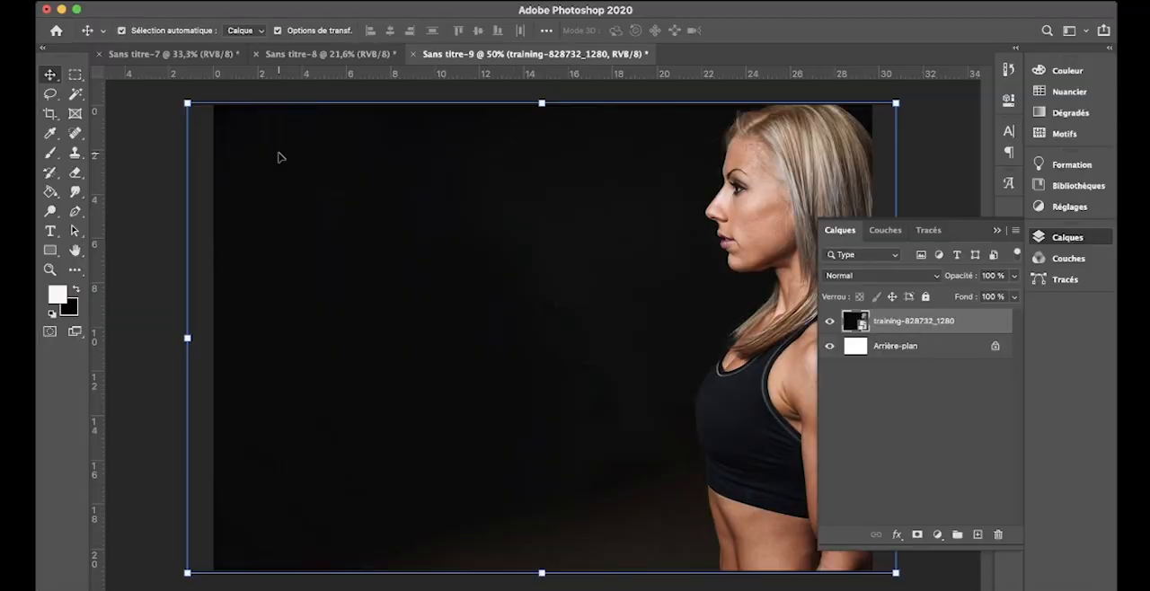
Step: Select the full-height strip of the photo containing the woman and copy it onto a new layer
{"action": "left_click", "coordinate": [74, 77]}
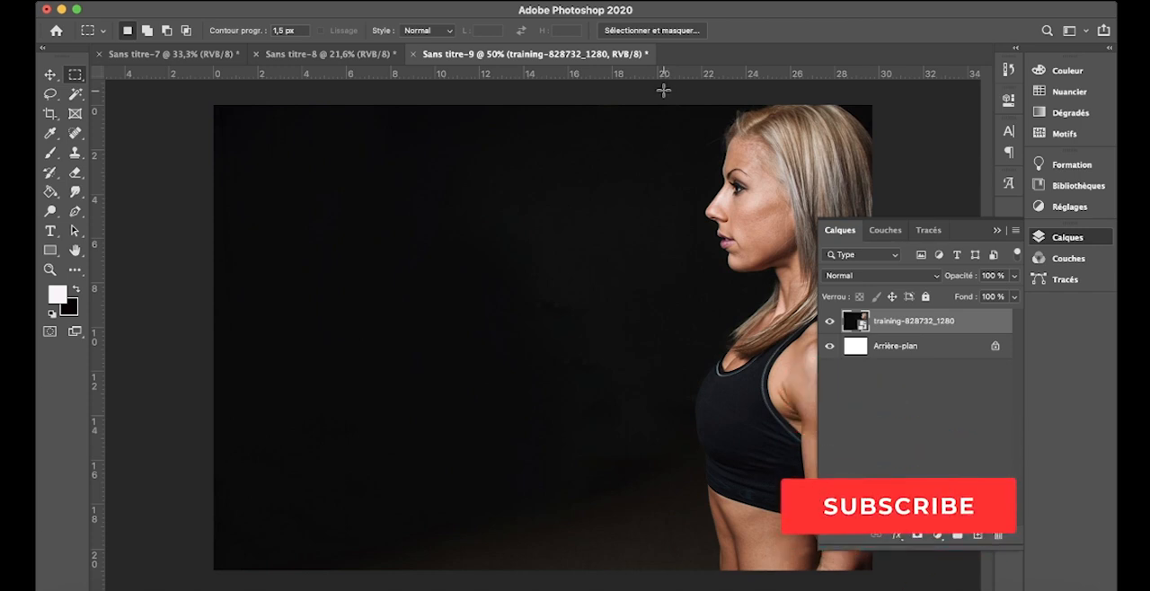
{"action": "left_click_drag", "start_coordinate": [664, 90], "coordinate": [898, 573]}
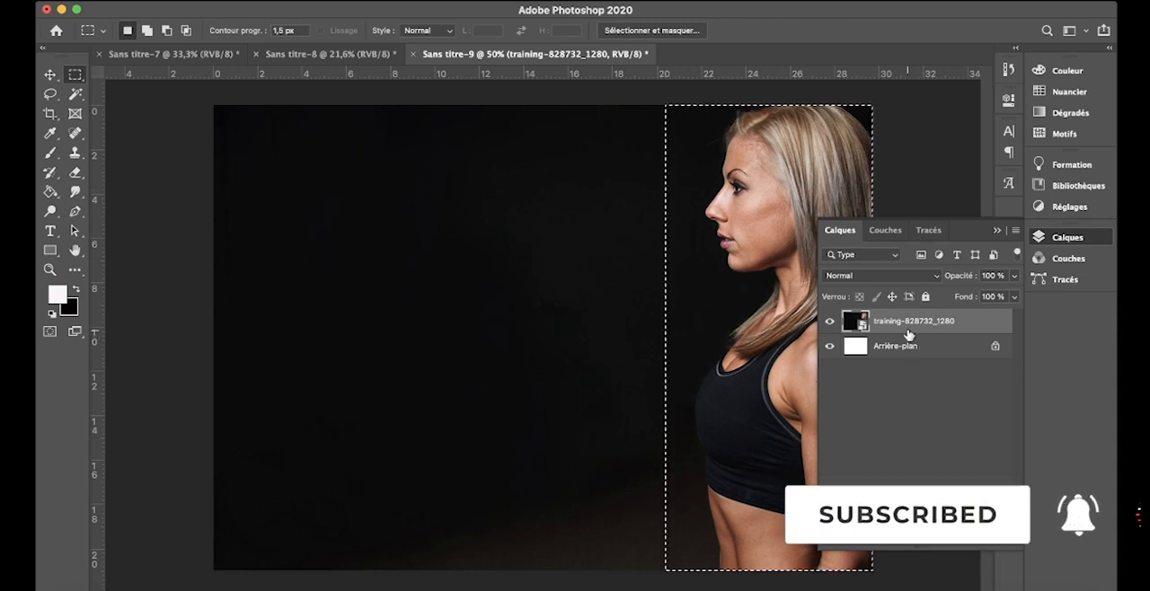
{"action": "key", "text": "super+j"}
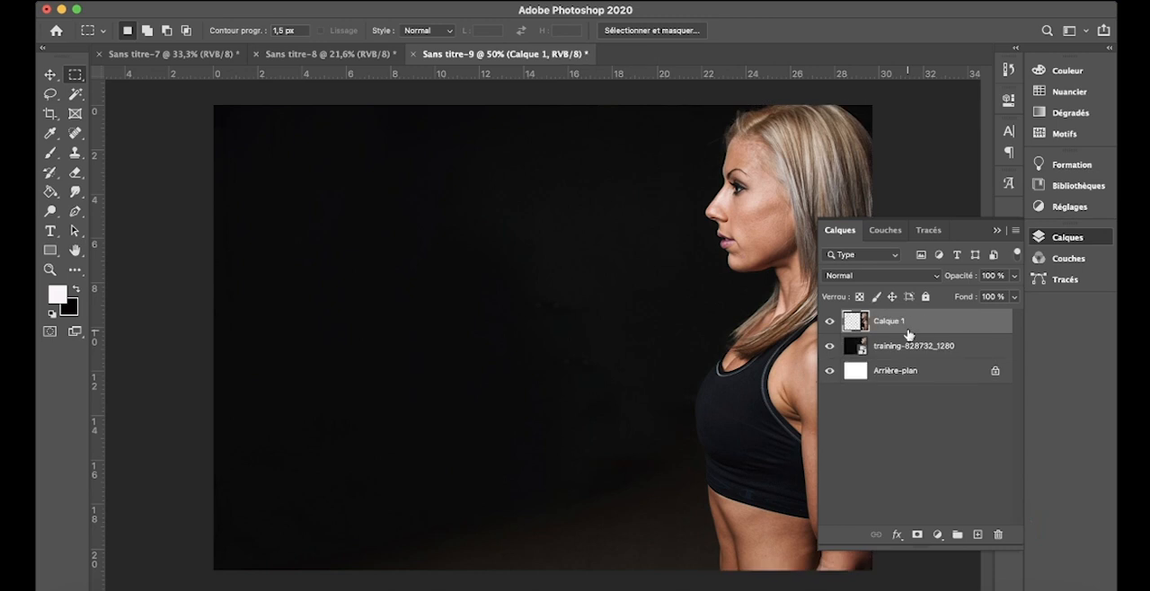
Step: Rename the copied layer as fille
{"action": "double_click", "coordinate": [889, 321]}
{"action": "key", "text": "BackSpace"}
{"action": "type", "text": "fille"}
{"action": "key", "text": "Return"}
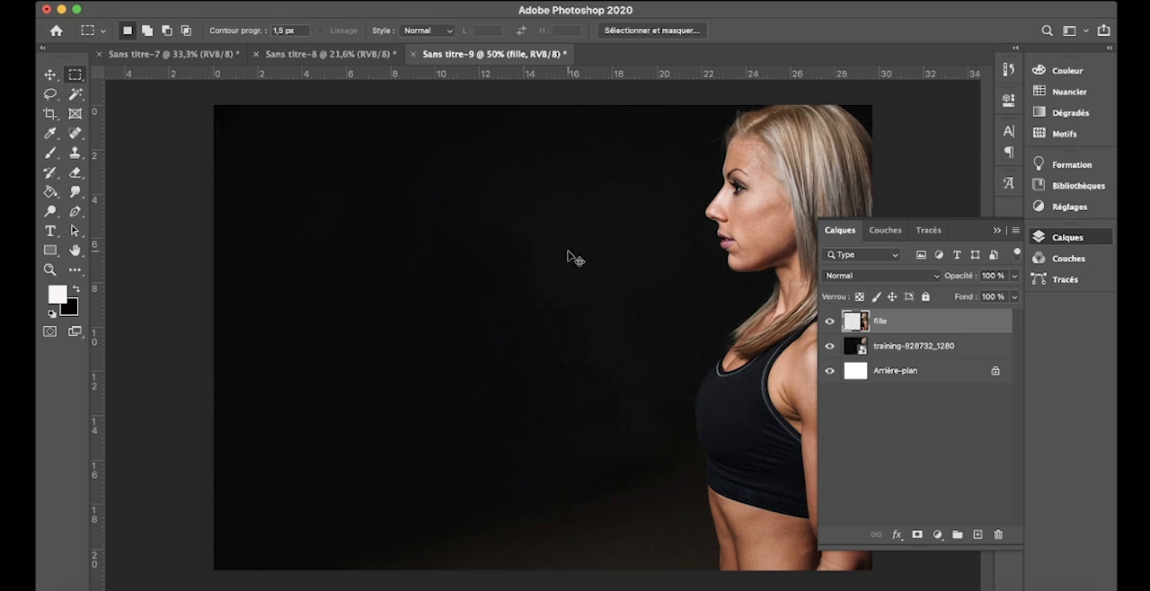
Step: Flip the fille layer horizontally and place it against the canvas's left edge, facing the original woman
{"action": "key", "text": "super+t"}
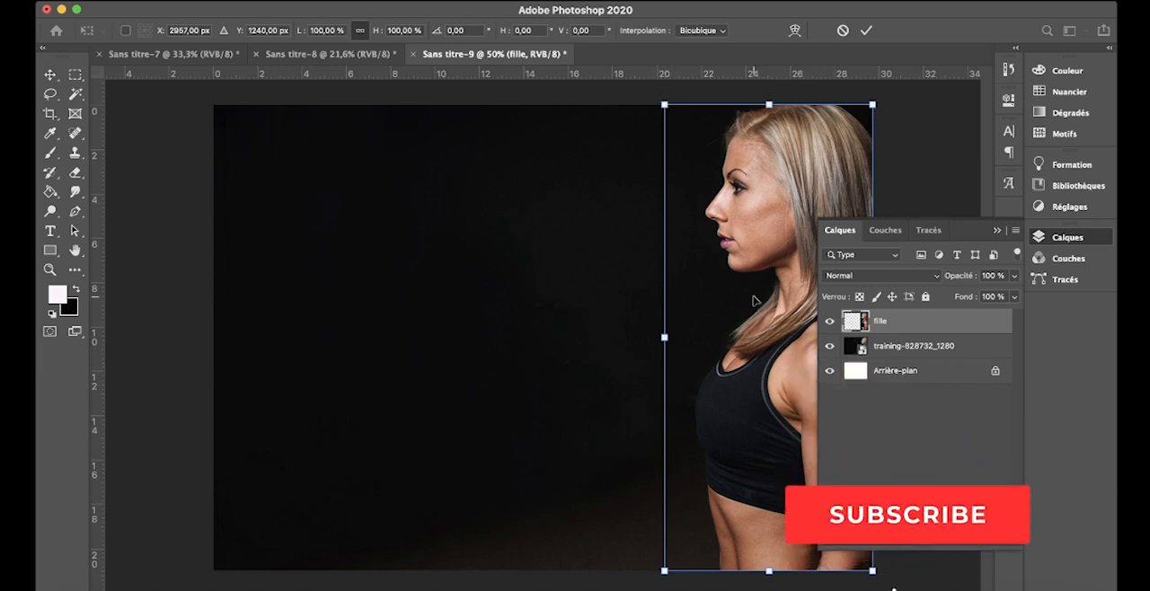
{"action": "right_click", "coordinate": [759, 189]}
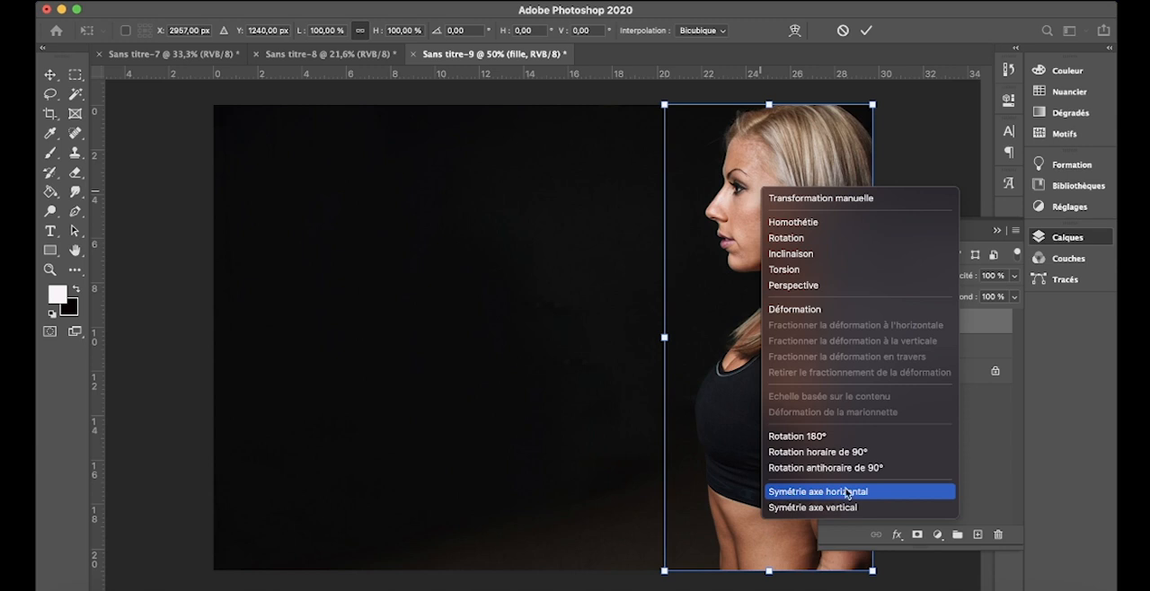
{"action": "left_click", "coordinate": [865, 491]}
{"action": "left_click", "coordinate": [867, 495]}
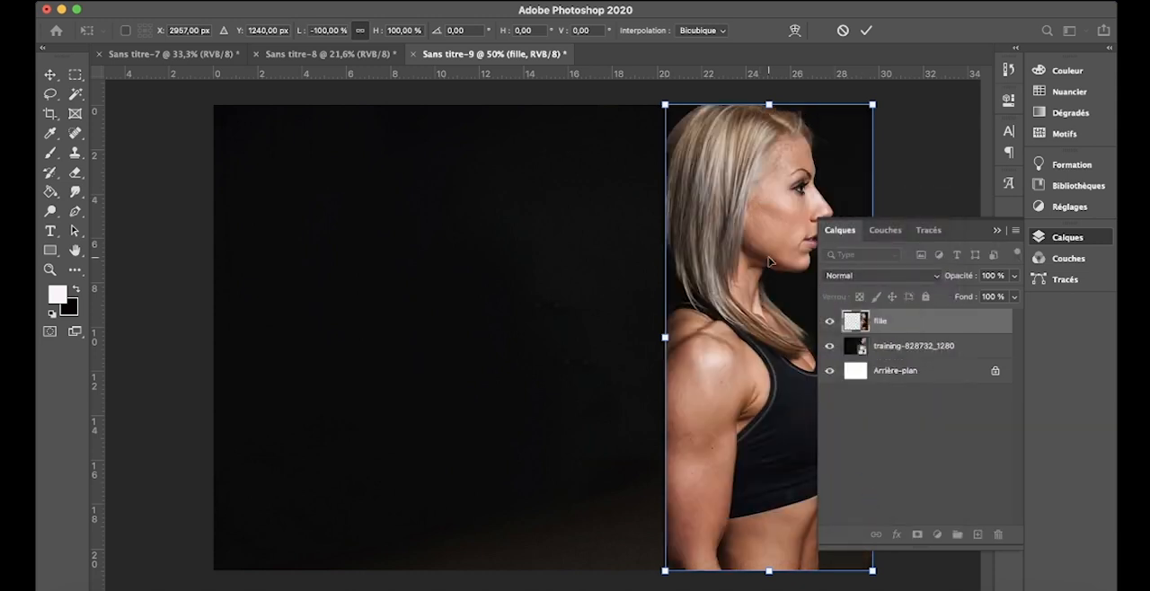
{"action": "left_click_drag", "start_coordinate": [789, 210], "coordinate": [340, 204]}
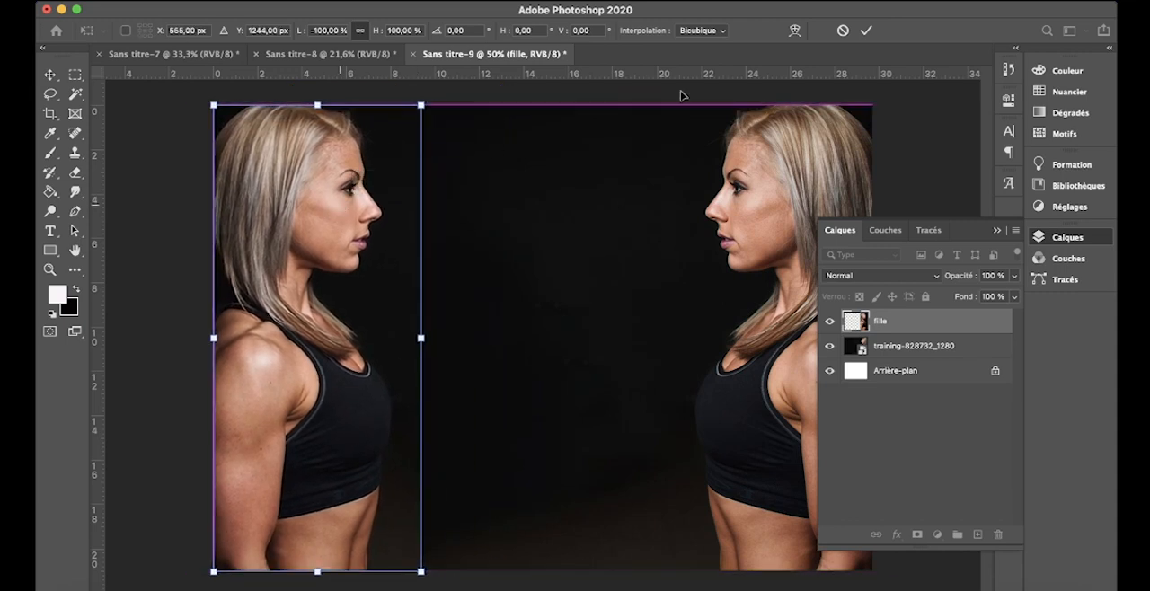
{"action": "left_click", "coordinate": [867, 29]}
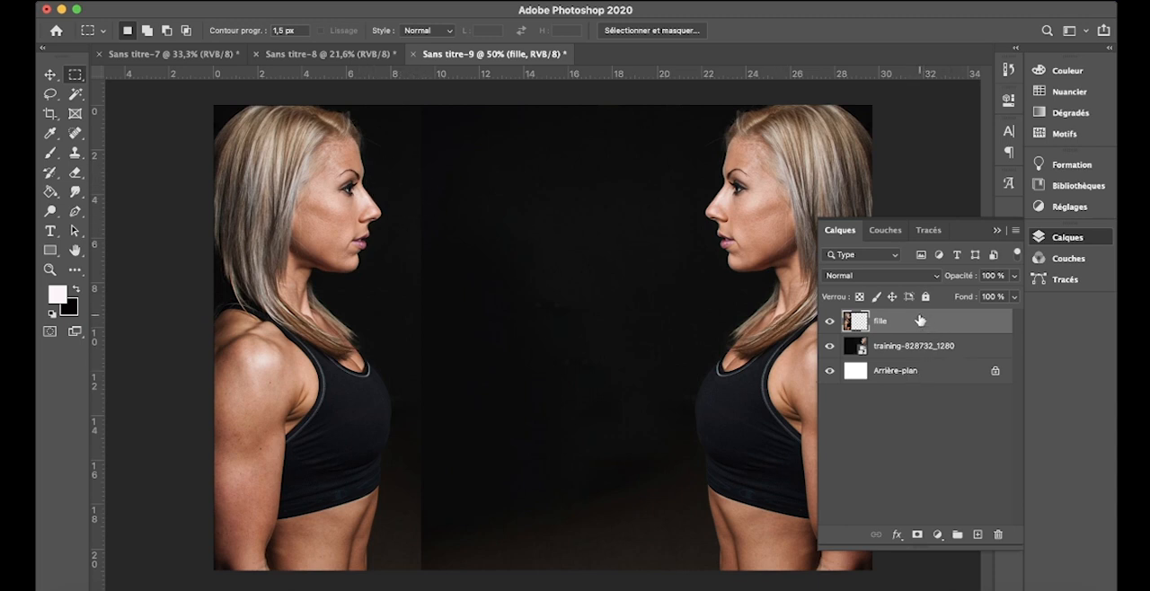
Step: Add a layer mask to the fille layer and paint black along its visible inner edge to blend the backgrounds
{"action": "left_click", "coordinate": [918, 535]}
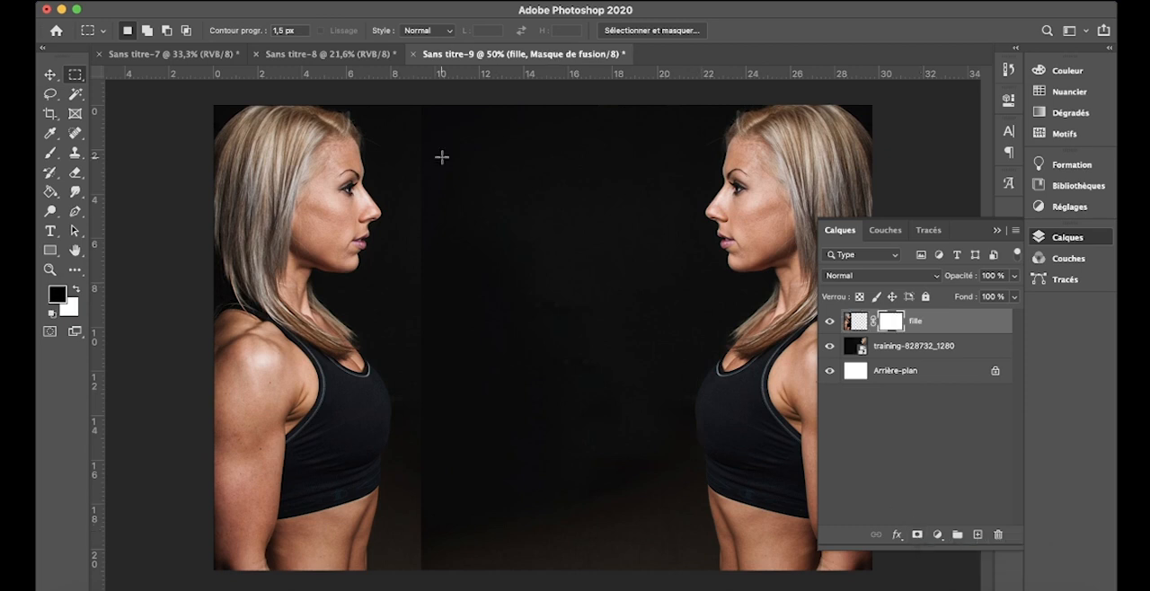
{"action": "left_click", "coordinate": [50, 154]}
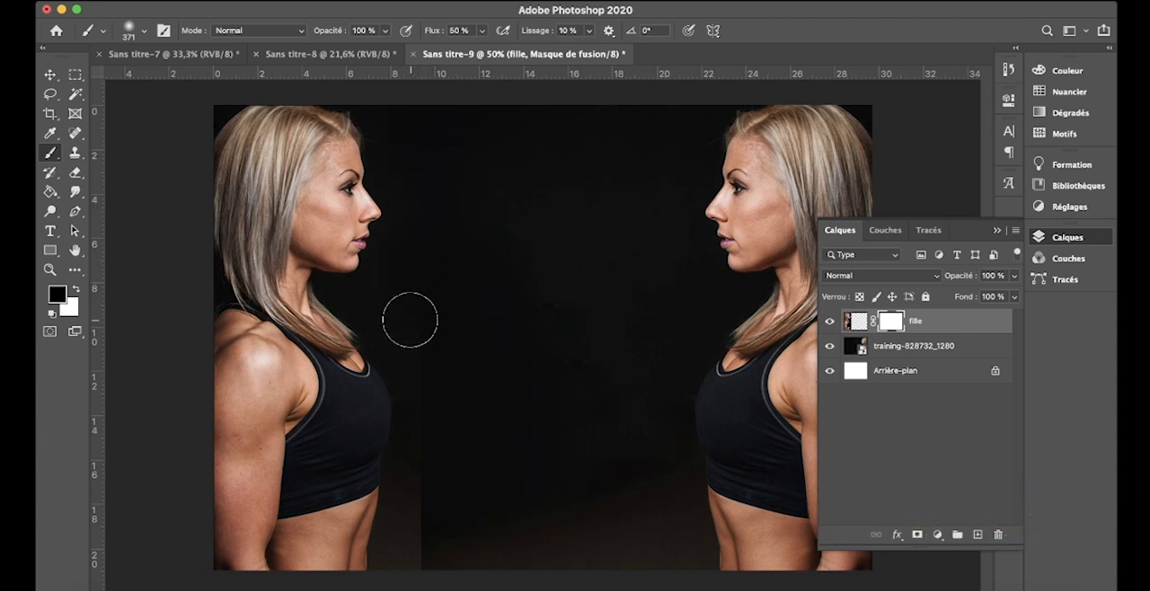
{"action": "mouse_move", "coordinate": [430, 373]}
{"action": "left_mouse_down"}
{"action": "mouse_move", "coordinate": [436, 438]}
{"action": "mouse_move", "coordinate": [400, 545]}
{"action": "mouse_move", "coordinate": [410, 577]}
{"action": "mouse_move", "coordinate": [416, 504]}
{"action": "mouse_move", "coordinate": [418, 589]}
{"action": "mouse_move", "coordinate": [438, 464]}
{"action": "left_mouse_up"}
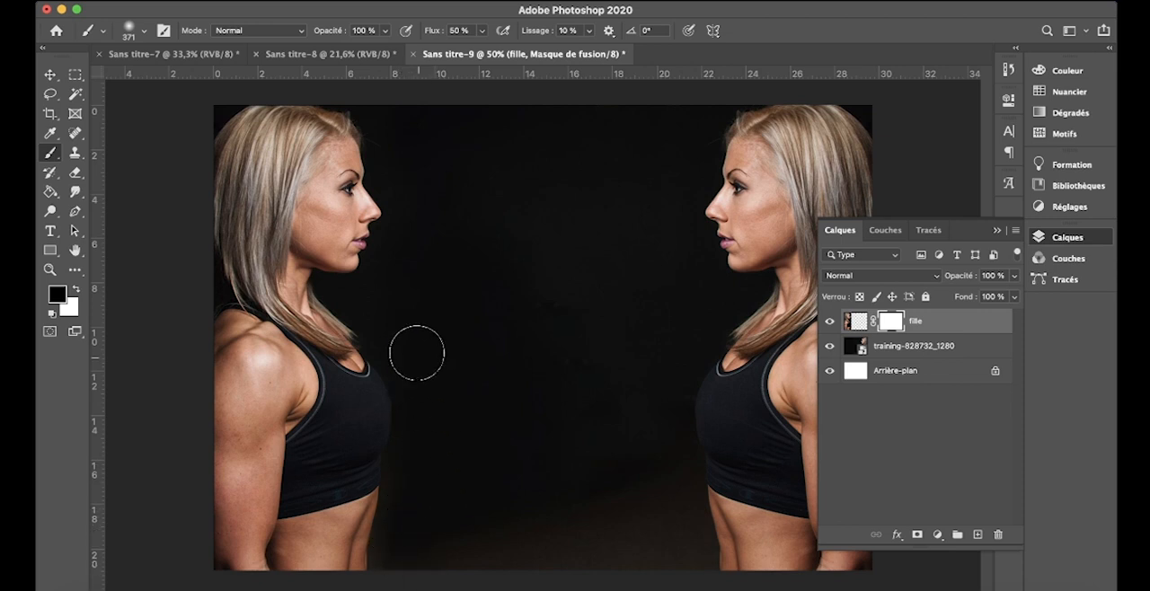
{"action": "mouse_move", "coordinate": [405, 227]}
{"action": "left_mouse_down"}
{"action": "mouse_move", "coordinate": [406, 122]}
{"action": "mouse_move", "coordinate": [425, 111]}
{"action": "left_mouse_up"}
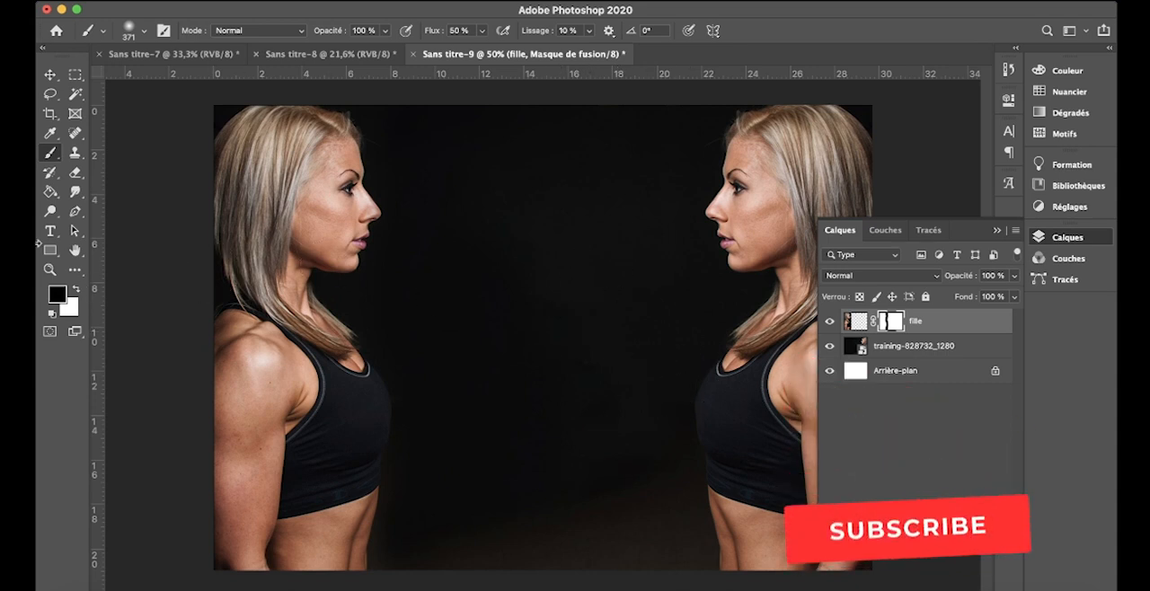
Step: Add the text VS and position it across the lower half of the image, between the two women
{"action": "left_click", "coordinate": [51, 231]}
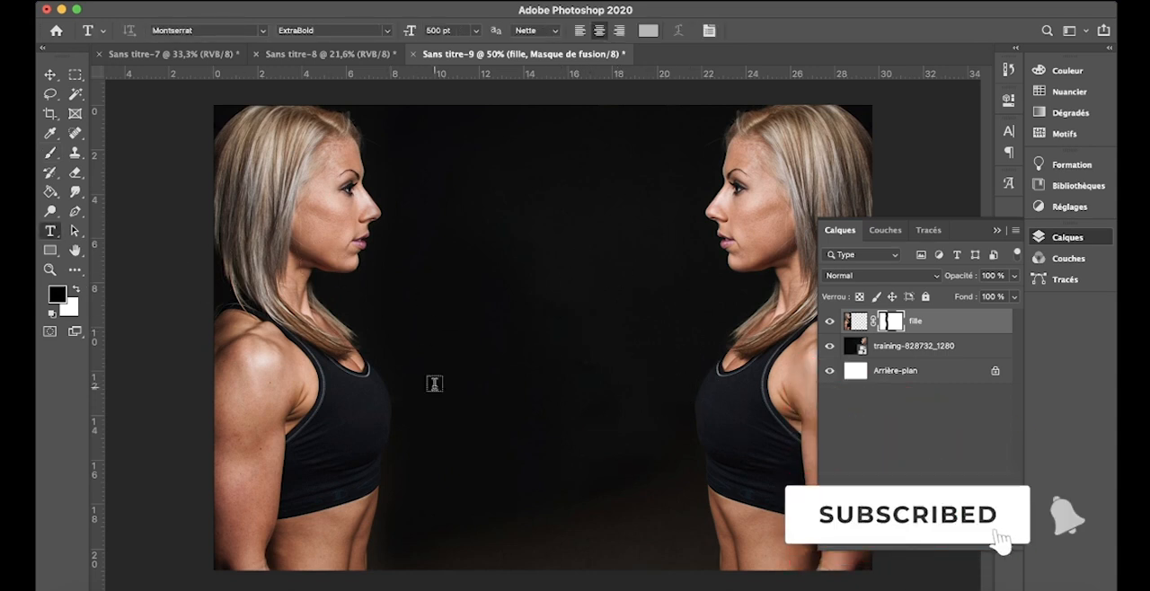
{"action": "left_click", "coordinate": [434, 384]}
{"action": "left_click", "coordinate": [506, 450]}
{"action": "type", "text": "VS"}
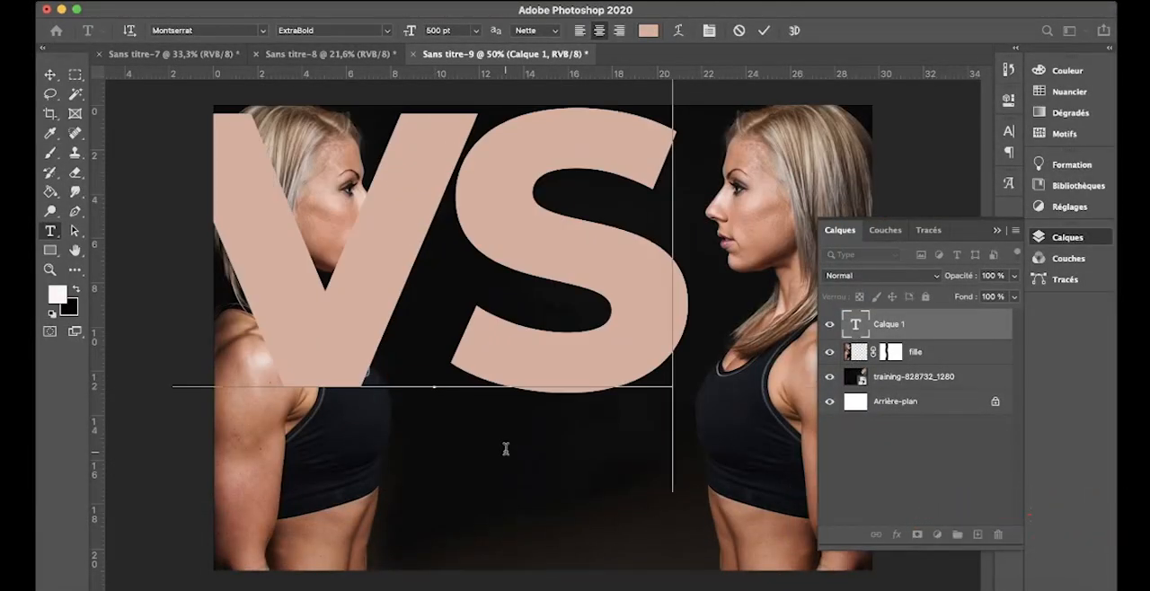
{"action": "left_click_drag", "start_coordinate": [693, 566], "coordinate": [778, 589]}
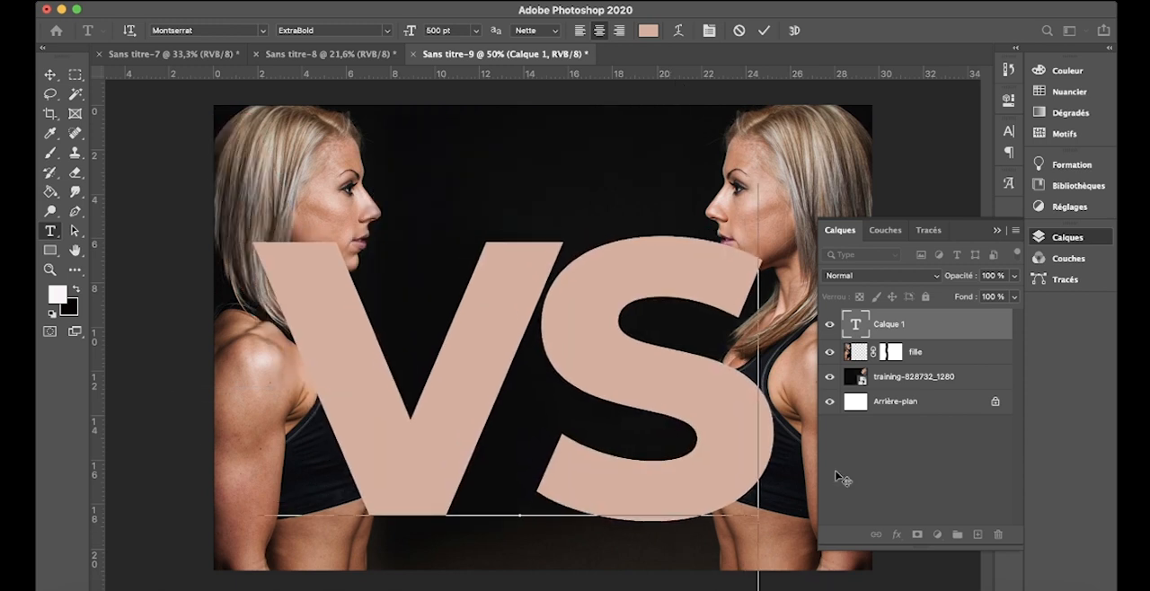
{"action": "left_click_drag", "start_coordinate": [804, 384], "coordinate": [806, 433]}
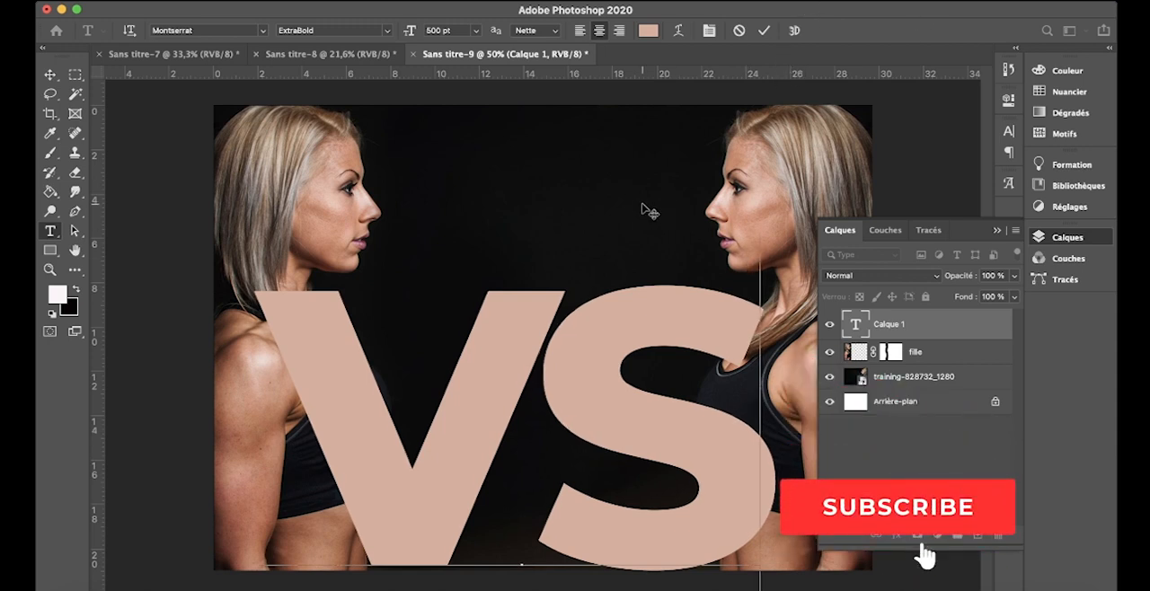
{"action": "left_click_drag", "start_coordinate": [623, 213], "coordinate": [628, 199]}
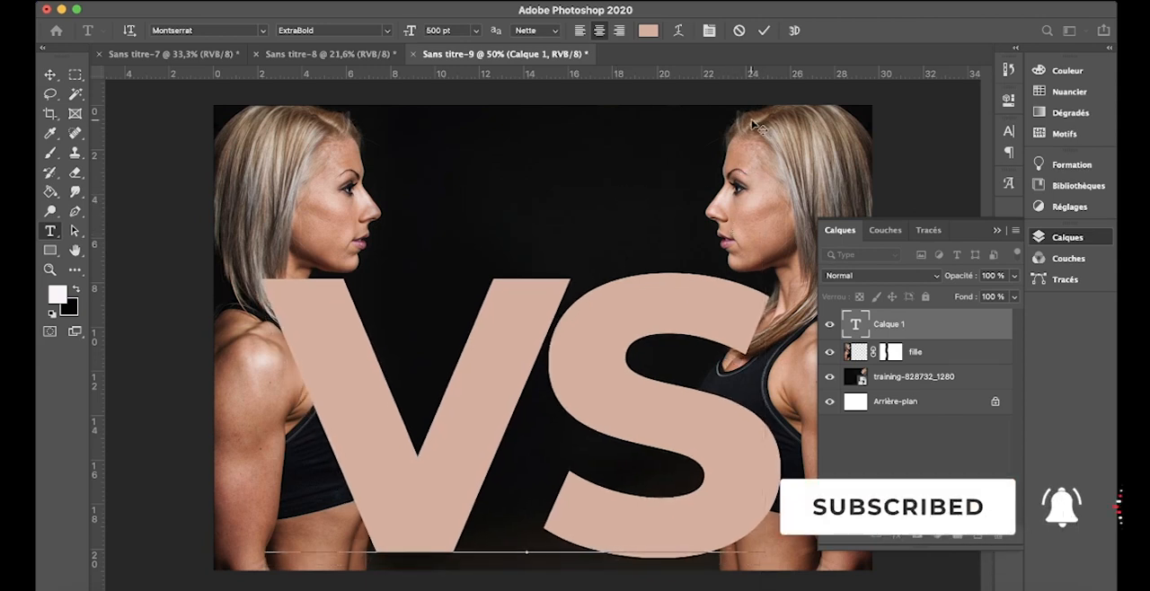
{"action": "left_click", "coordinate": [764, 30]}
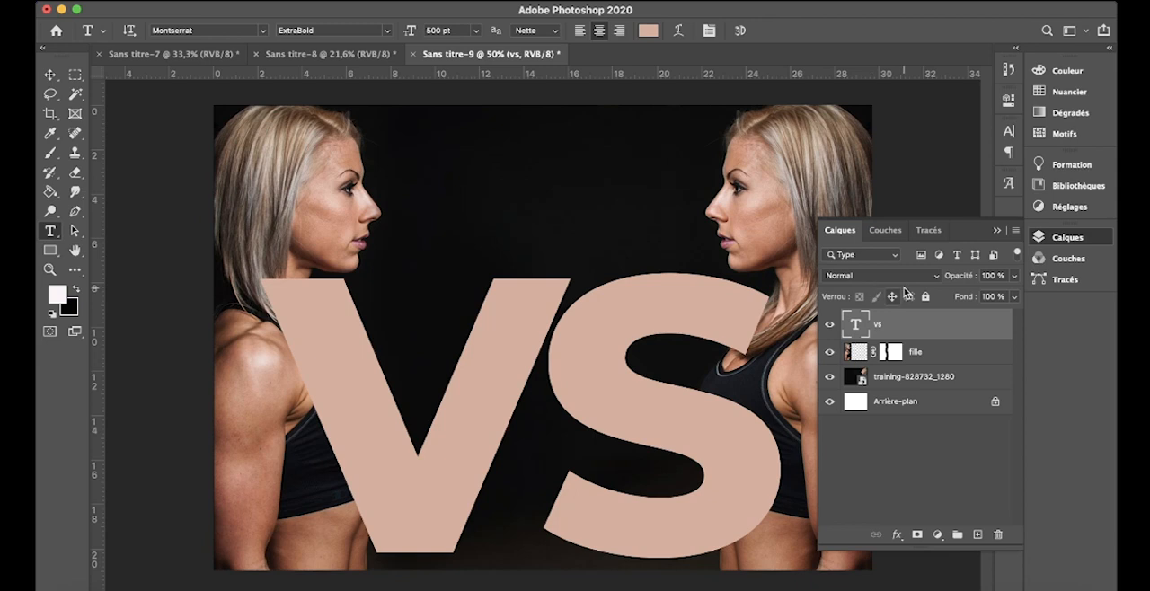
Step: Set the VS text layer's blend mode to Densité linéaire - (Ajout) and clear the layer selection and panel from the image view
{"action": "left_click", "coordinate": [914, 284]}
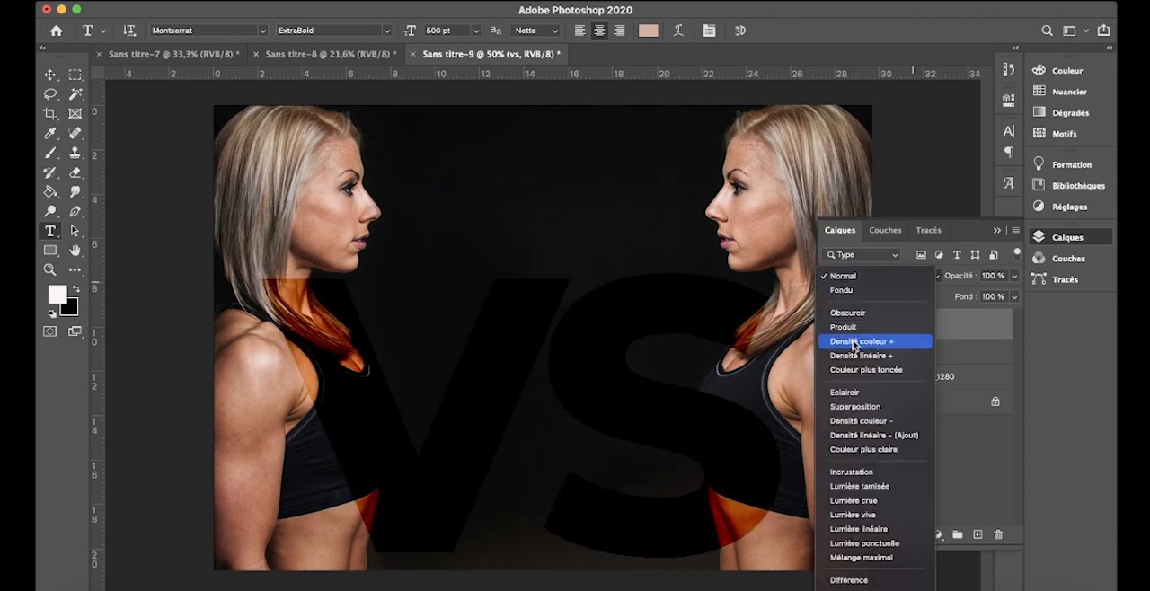
{"action": "left_click", "coordinate": [858, 437]}
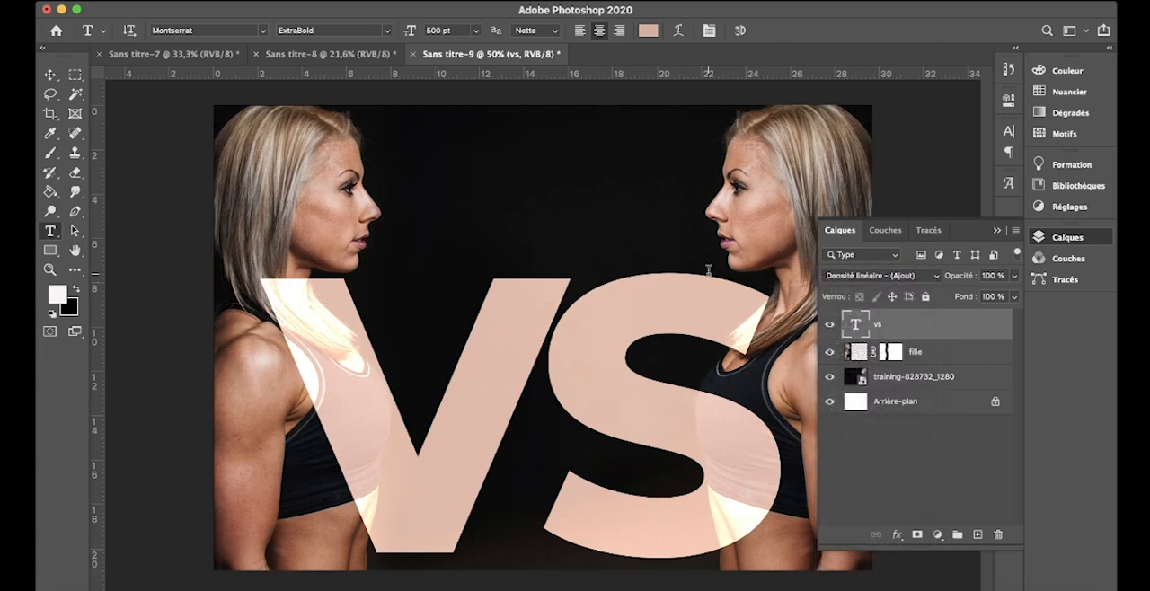
{"action": "left_click", "coordinate": [50, 77]}
{"action": "left_click", "coordinate": [467, 120]}
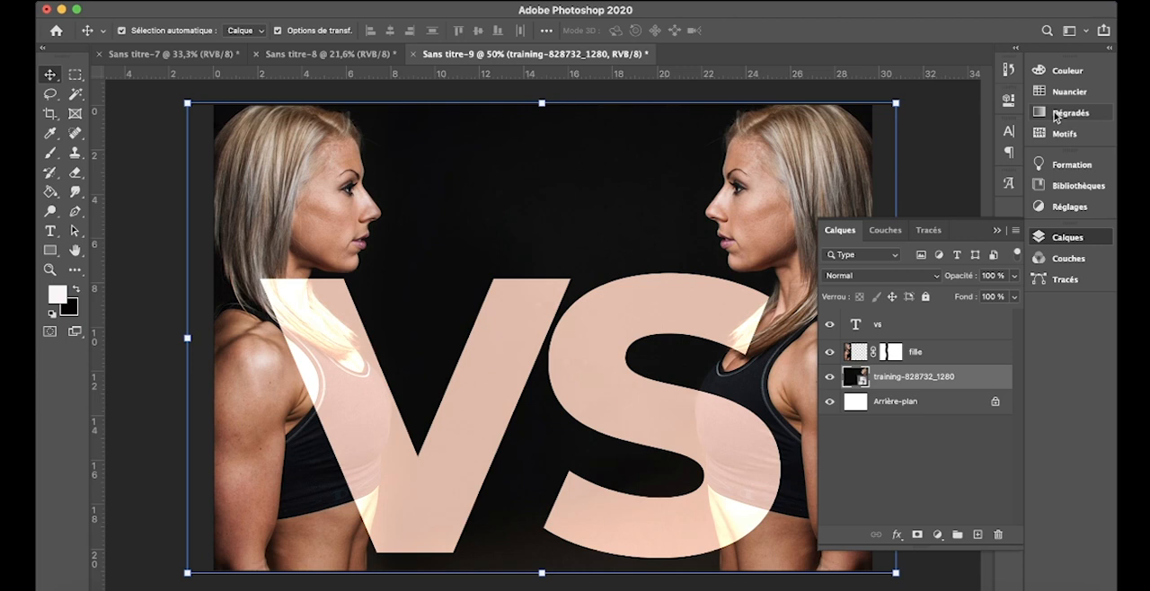
{"action": "left_click", "coordinate": [954, 157]}
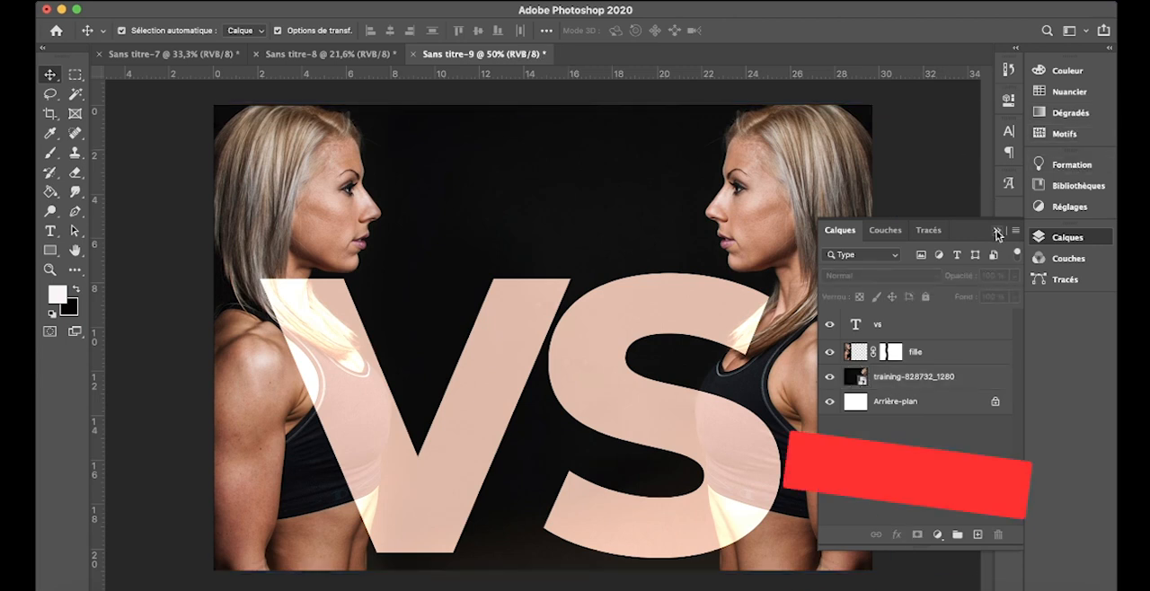
{"action": "left_click", "coordinate": [996, 232]}
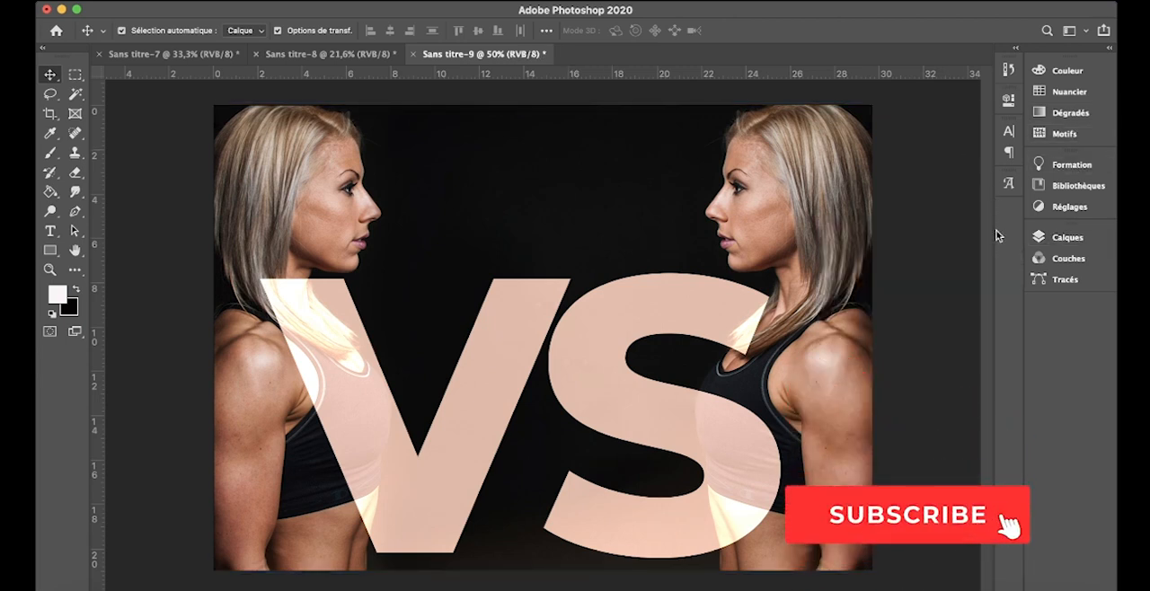